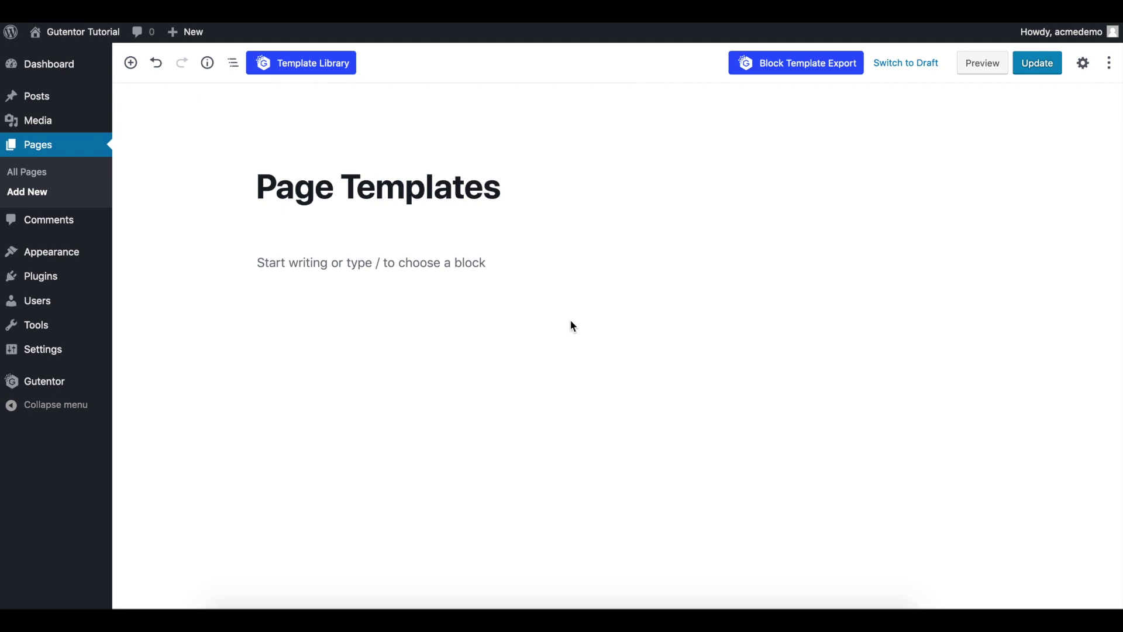
- Place the cursor in the empty first paragraph block of the Page Templates page
click(445, 266)
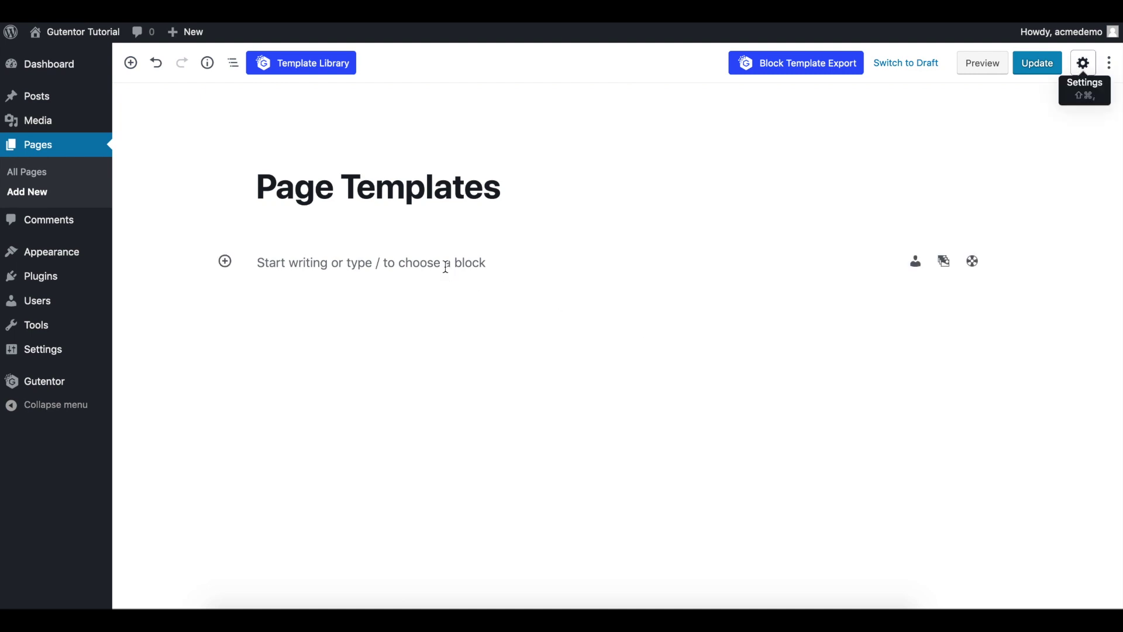
- Insert the 'Enjoy simple living with Gutentor' hero template from the Gutentor Template Library
click(329, 62)
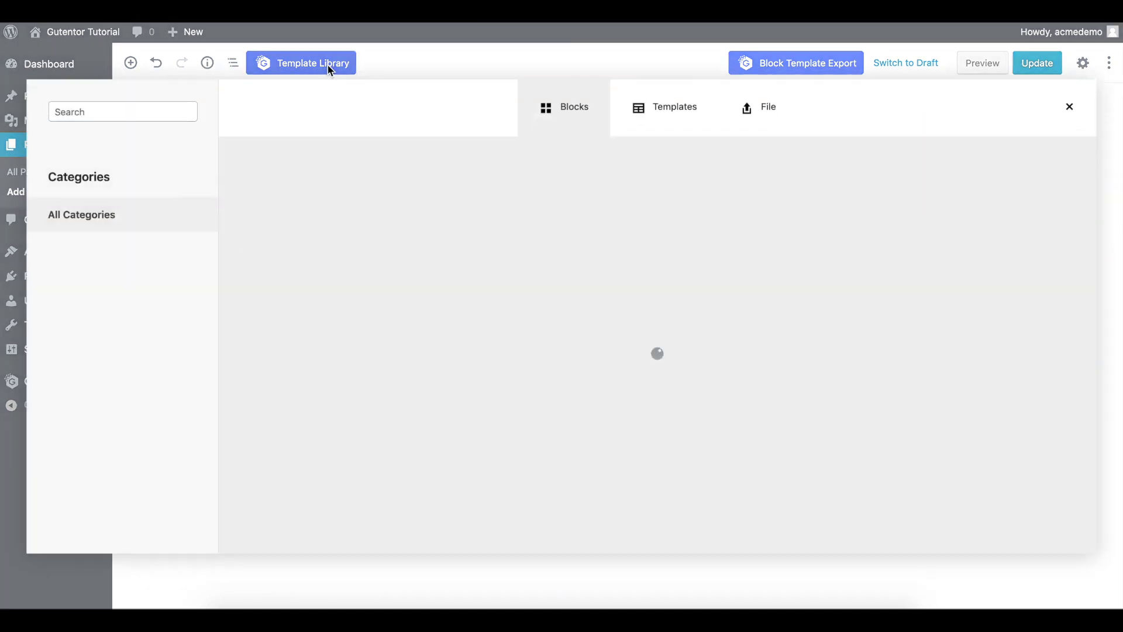
scroll(520, 238, down, 5)
scroll(520, 238, down, 5)
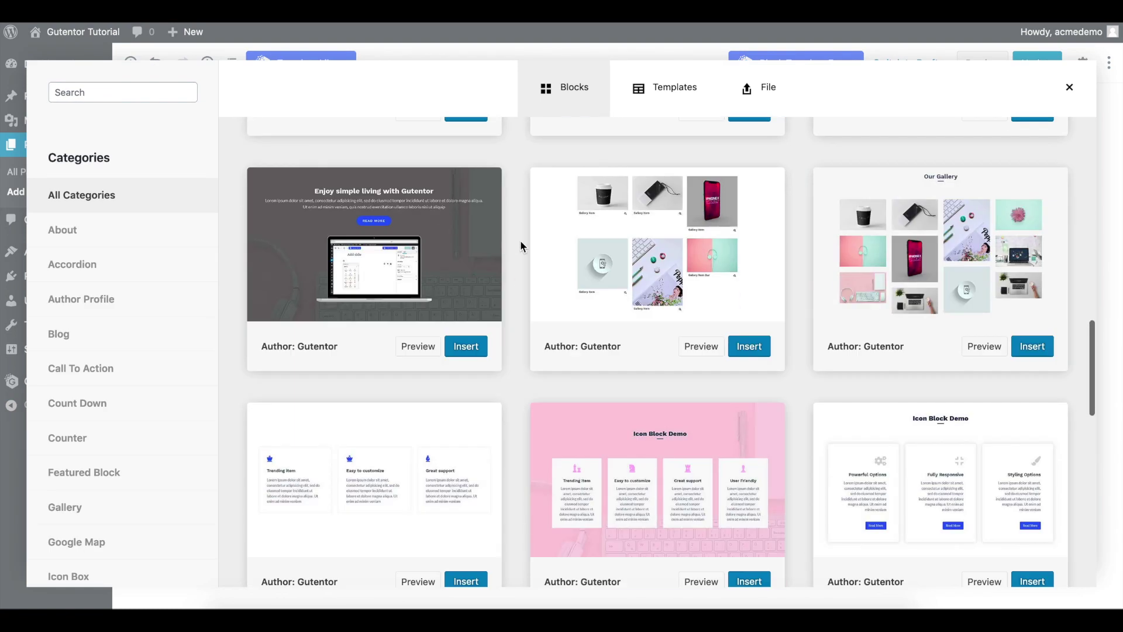
click(465, 346)
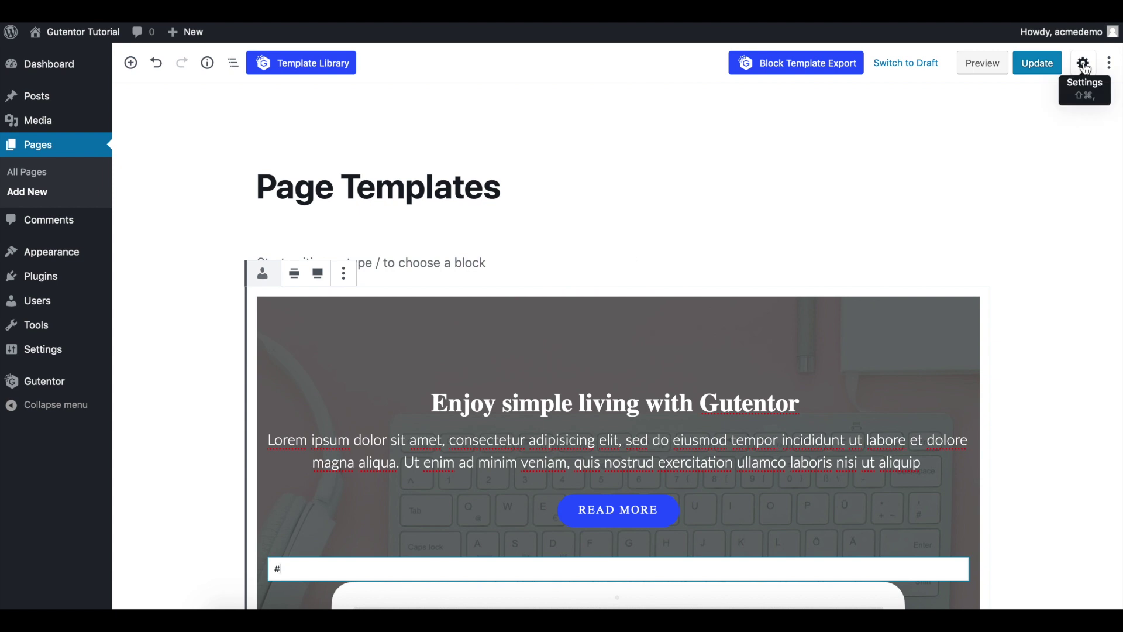
click(1084, 65)
- Update the page with Page Attributes Template left on Default template
click(930, 102)
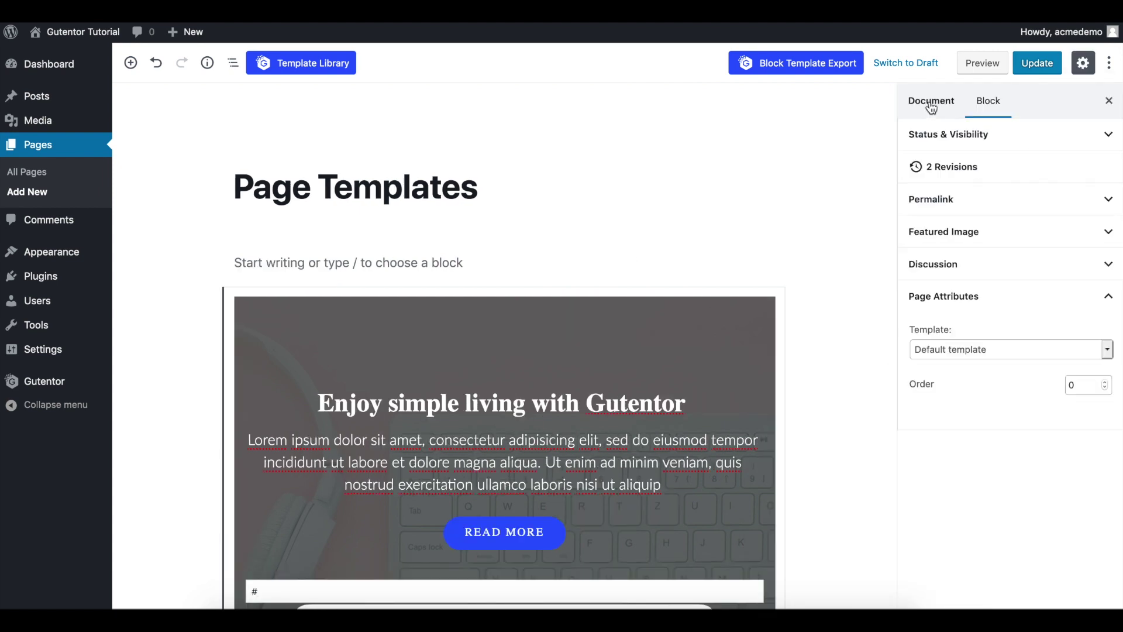
click(1013, 301)
click(1014, 301)
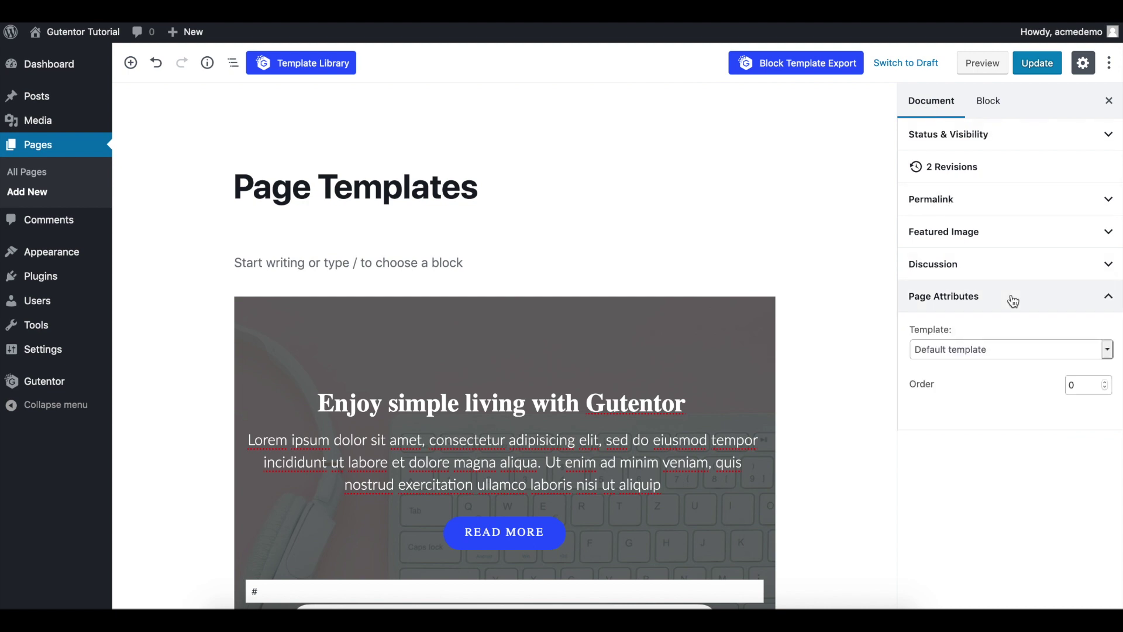
click(990, 350)
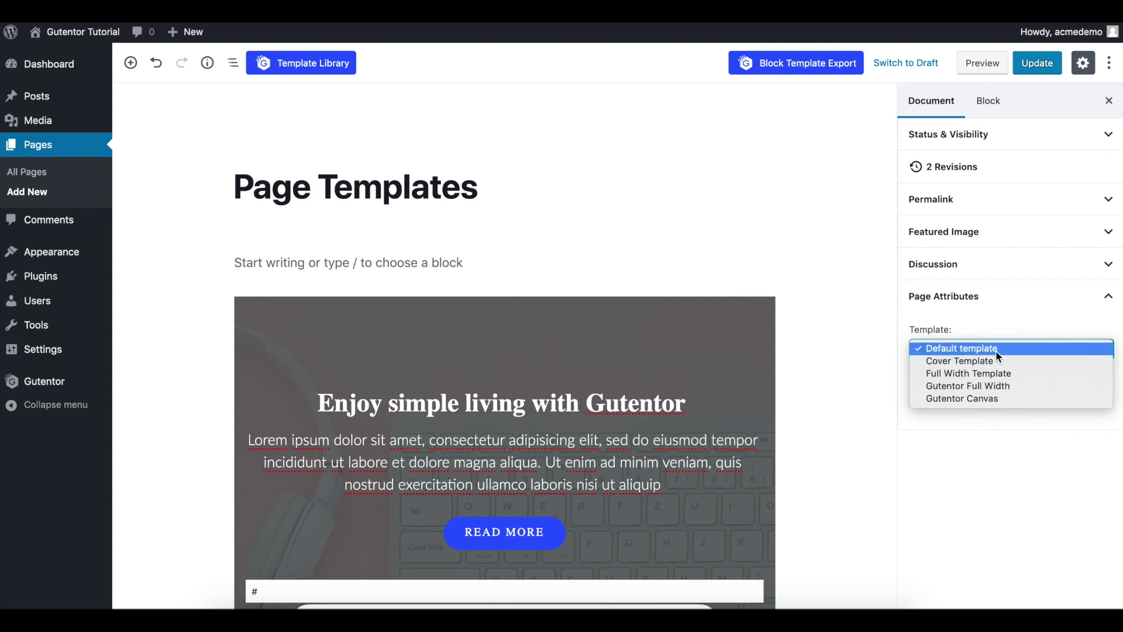
click(996, 350)
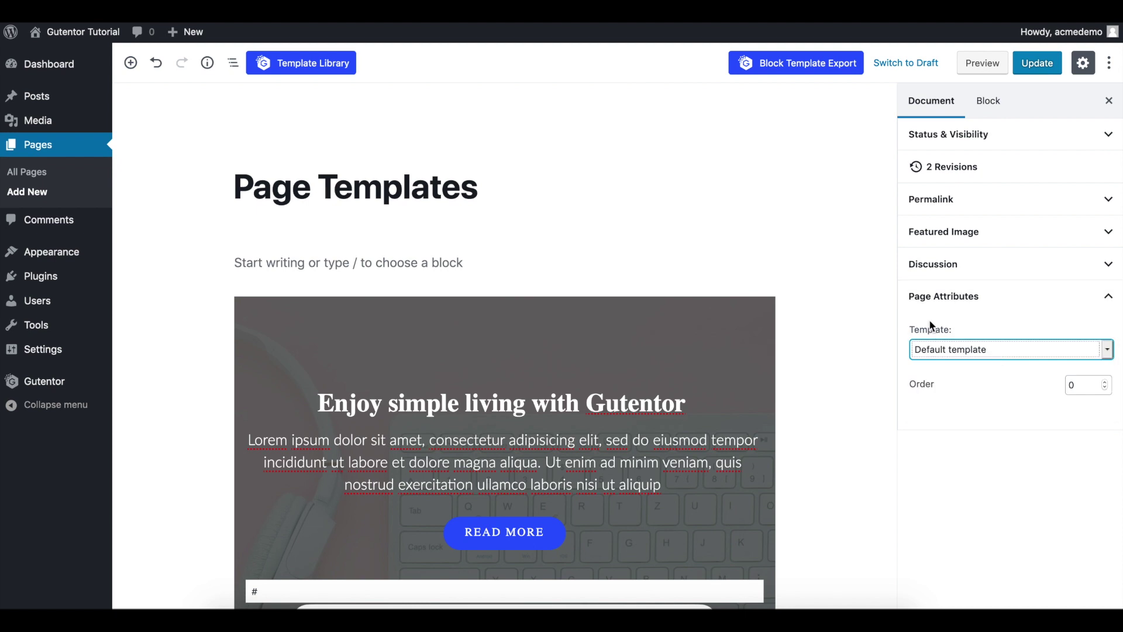
click(1035, 65)
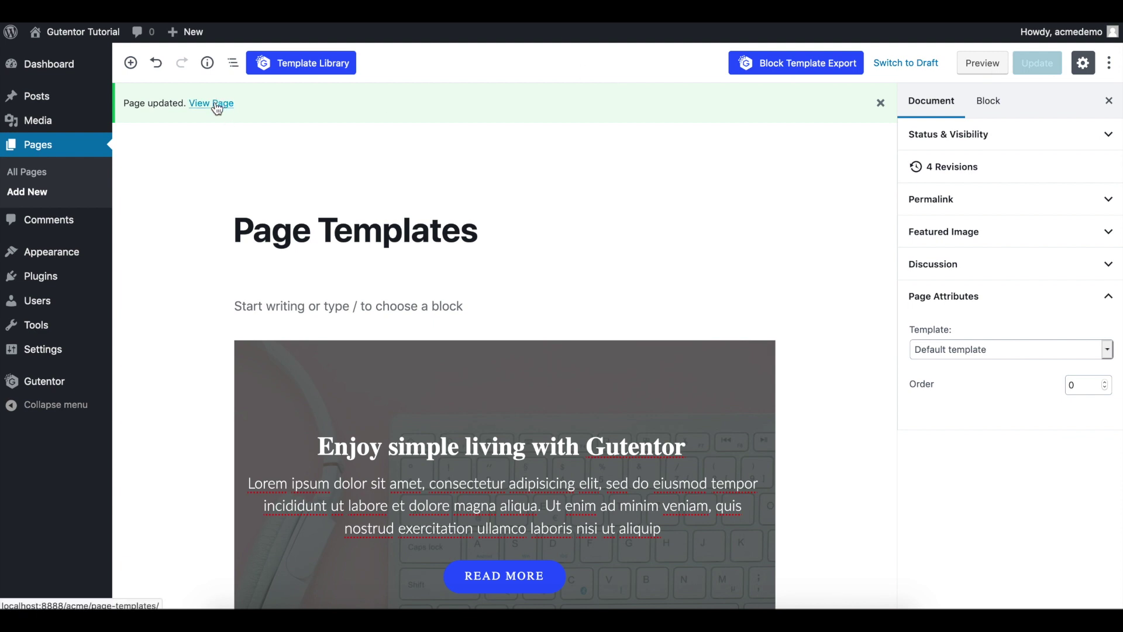
- Open the updated page from the View Page notice link in a new tab
right_click(219, 104)
click(241, 108)
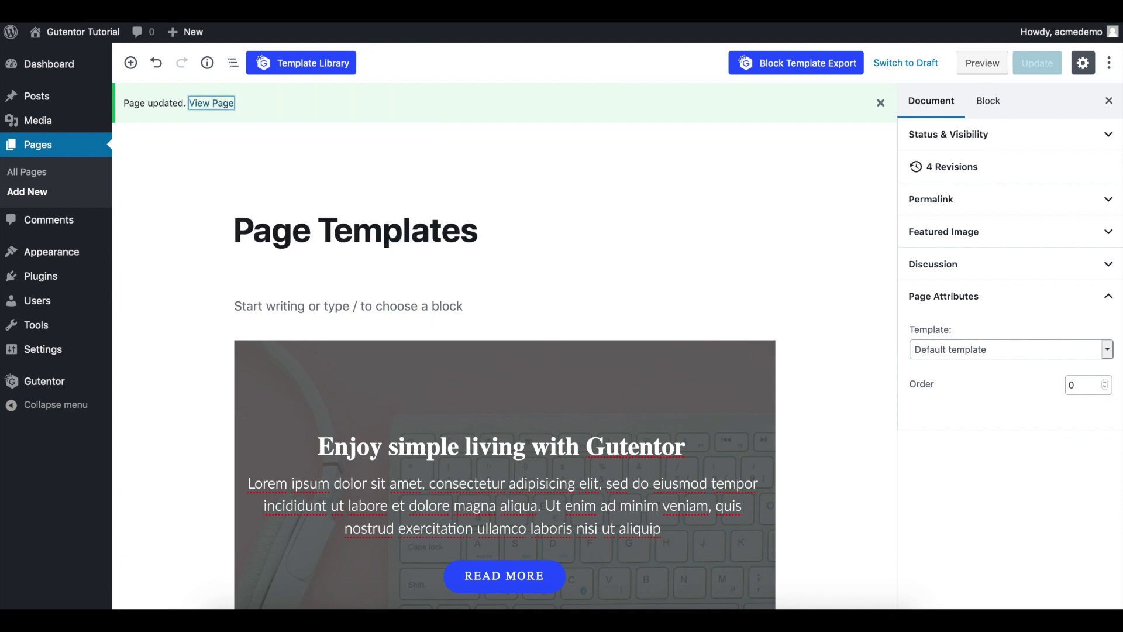
click(210, 103)
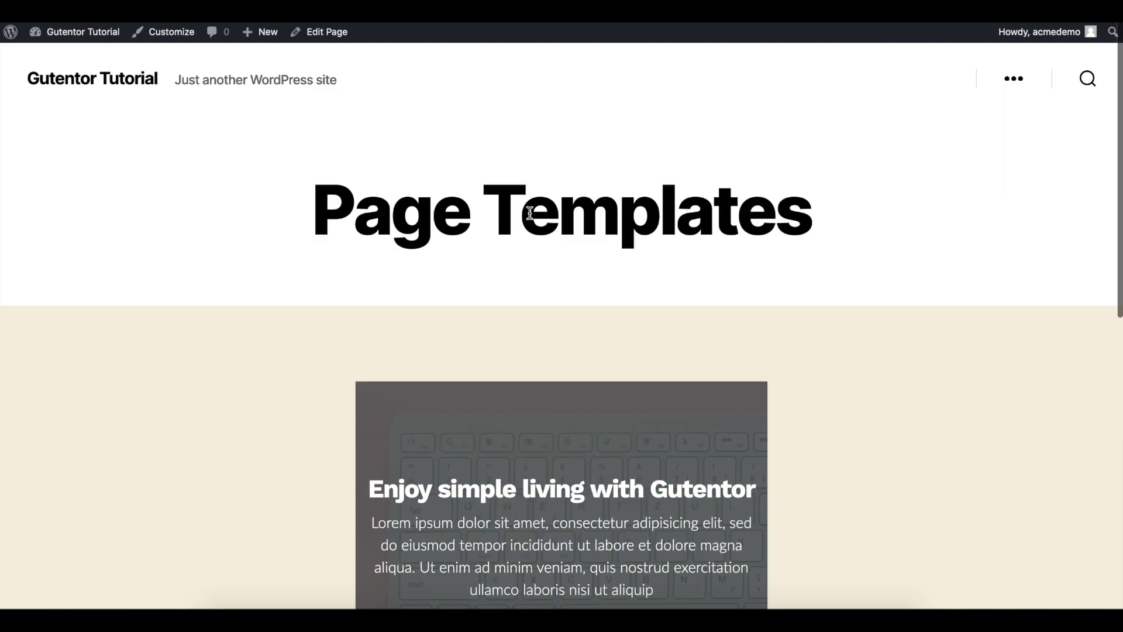
scroll(530, 214, down, 10)
scroll(529, 213, up, 10)
scroll(529, 213, down, 10)
scroll(529, 212, up, 10)
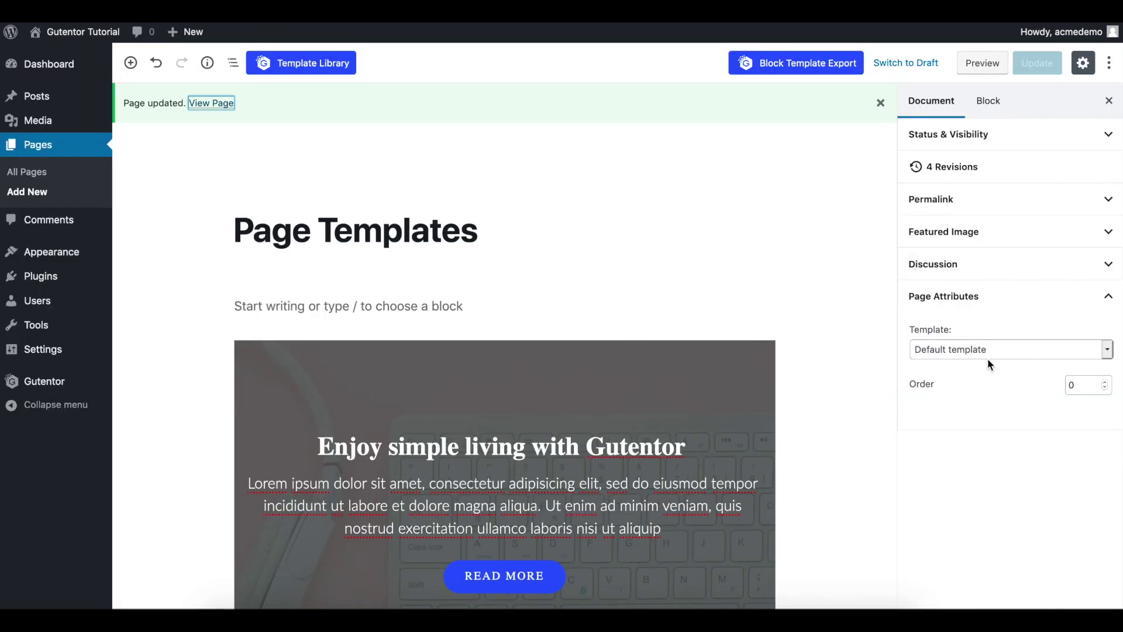
- Set the Page Attributes template to Gutentor Full Width and update the page
click(973, 350)
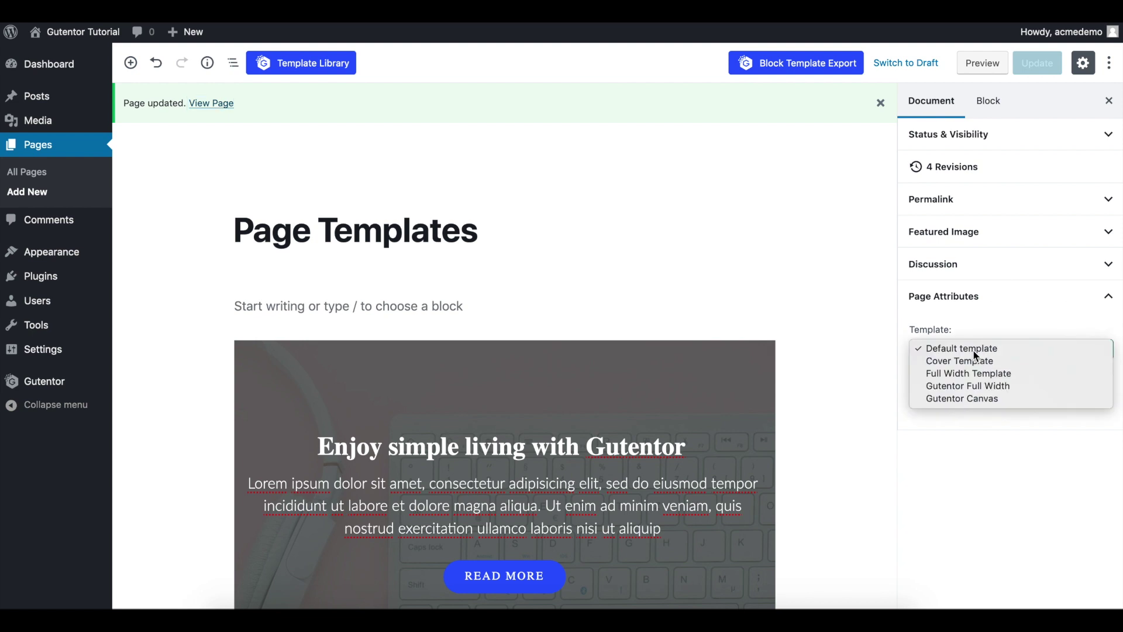
click(982, 386)
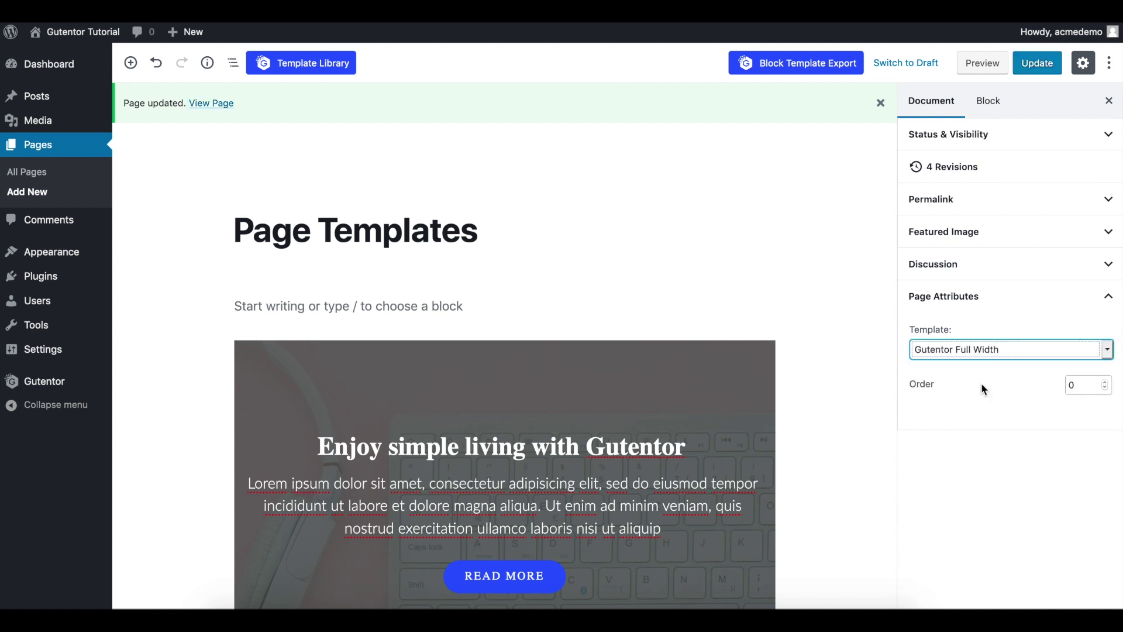
click(1038, 63)
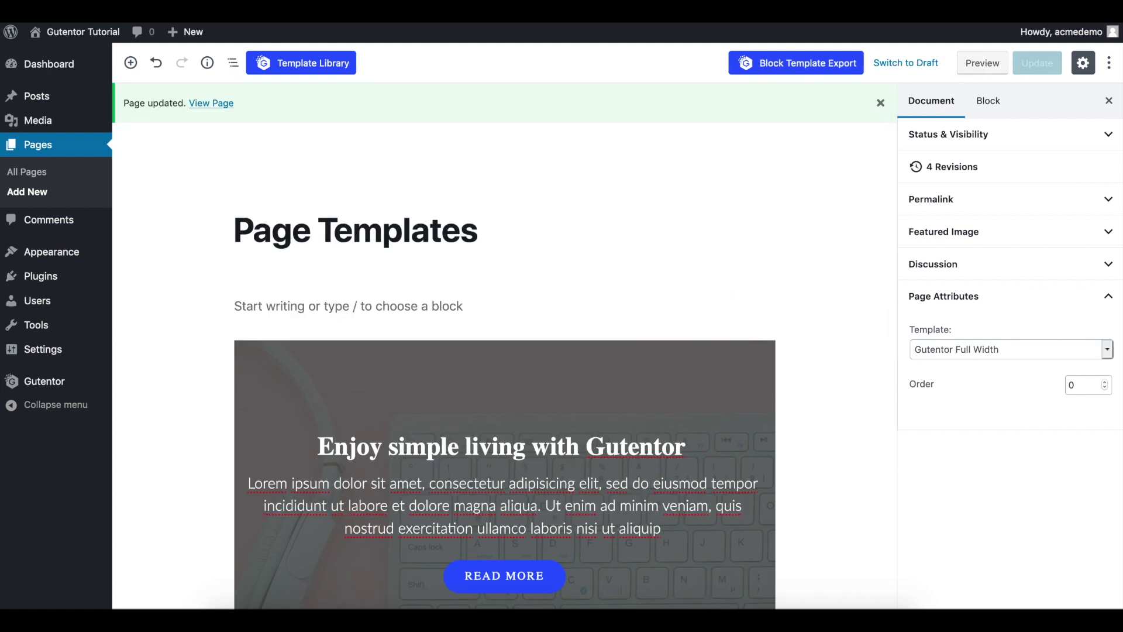
right_click(211, 103)
- Open the live page in a new tab to check the full-width layout
click(289, 106)
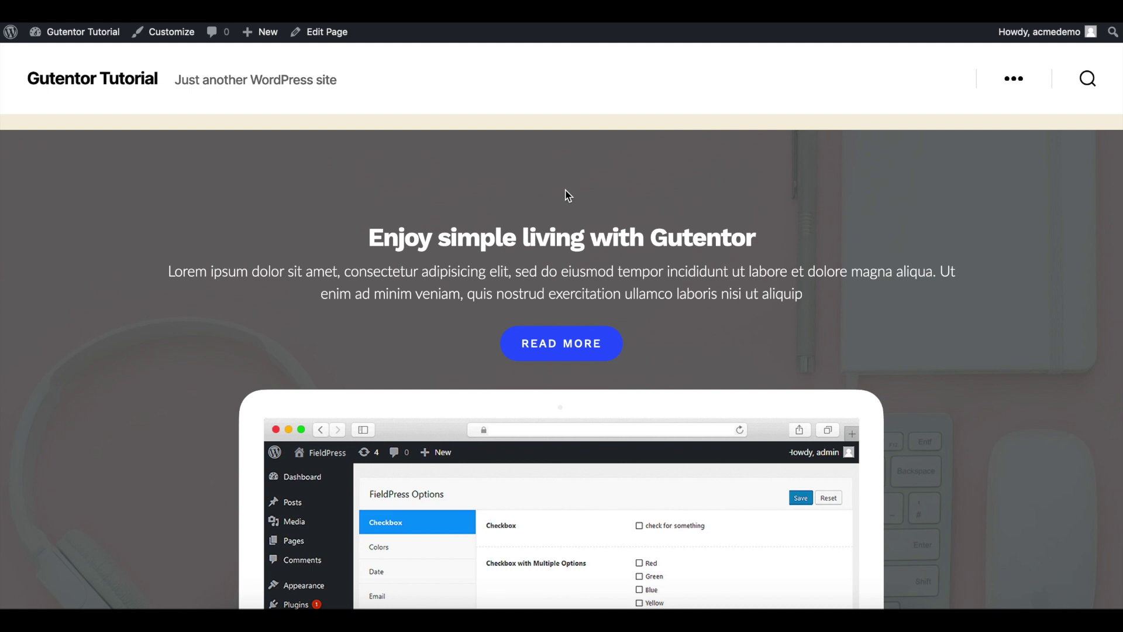
scroll(565, 195, down, 5)
scroll(566, 190, up, 5)
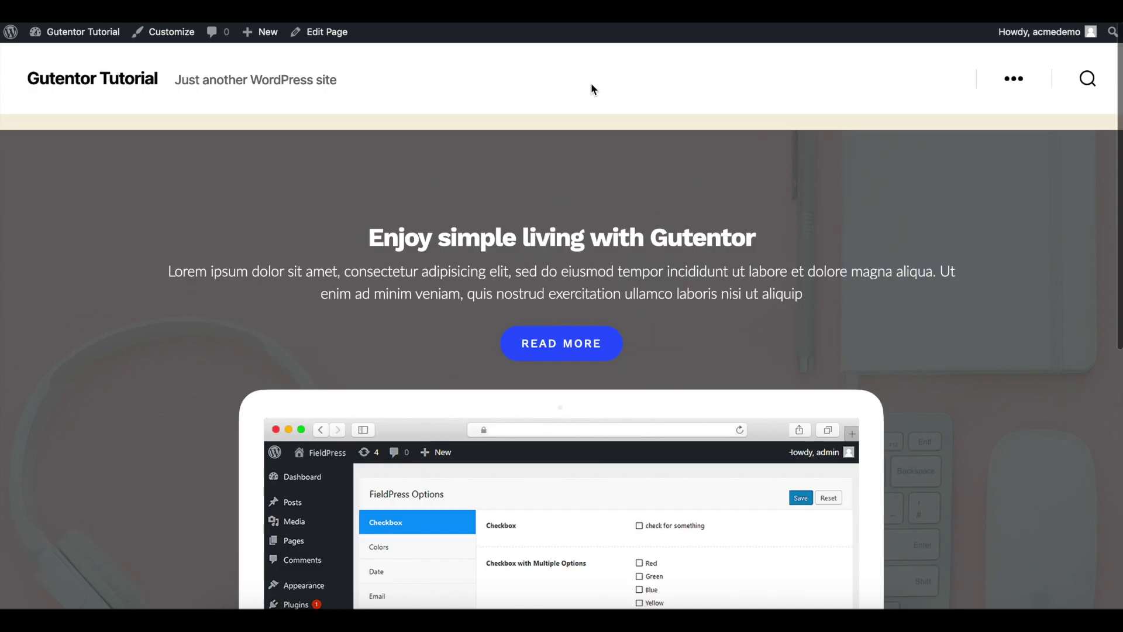
scroll(599, 212, down, 8)
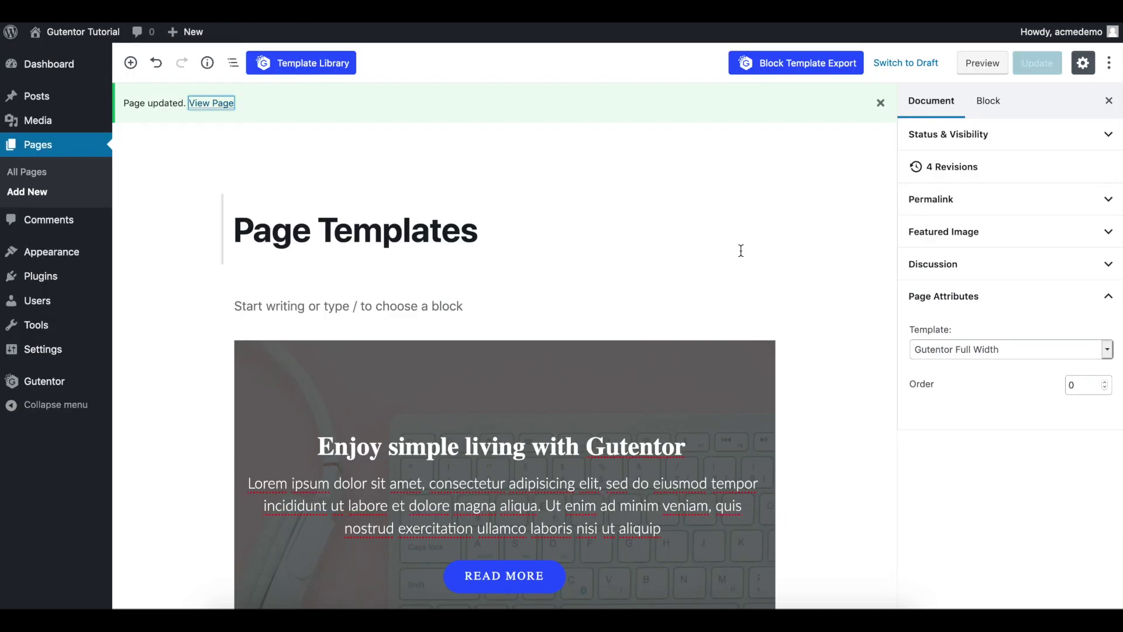
- Apply the Gutentor Canvas template, update, and open the live page in a new tab
click(974, 350)
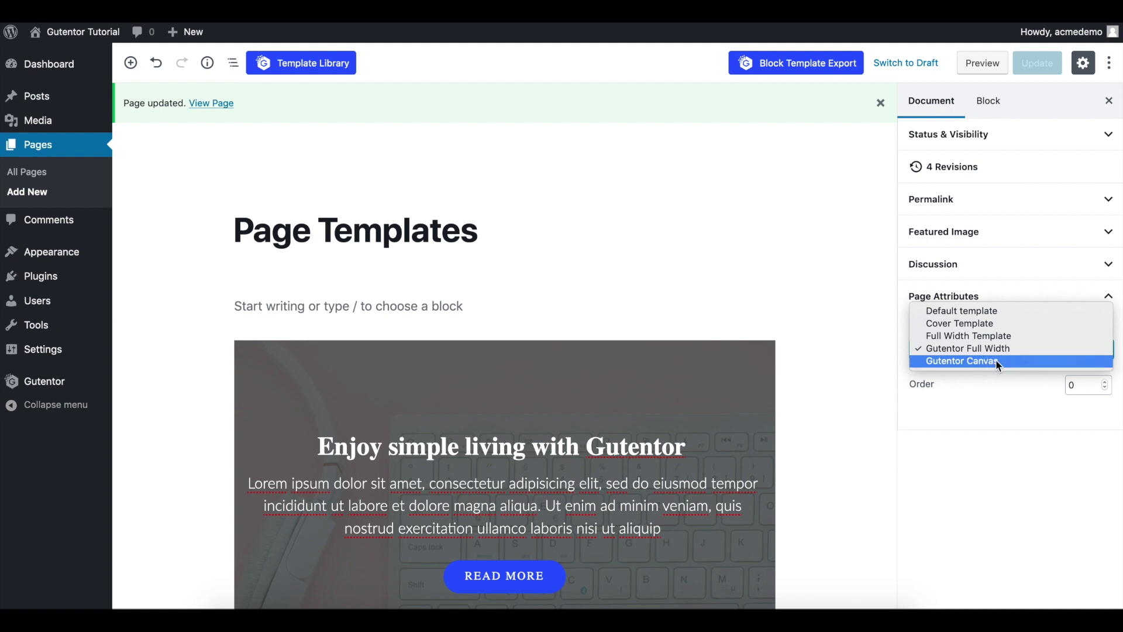
click(996, 358)
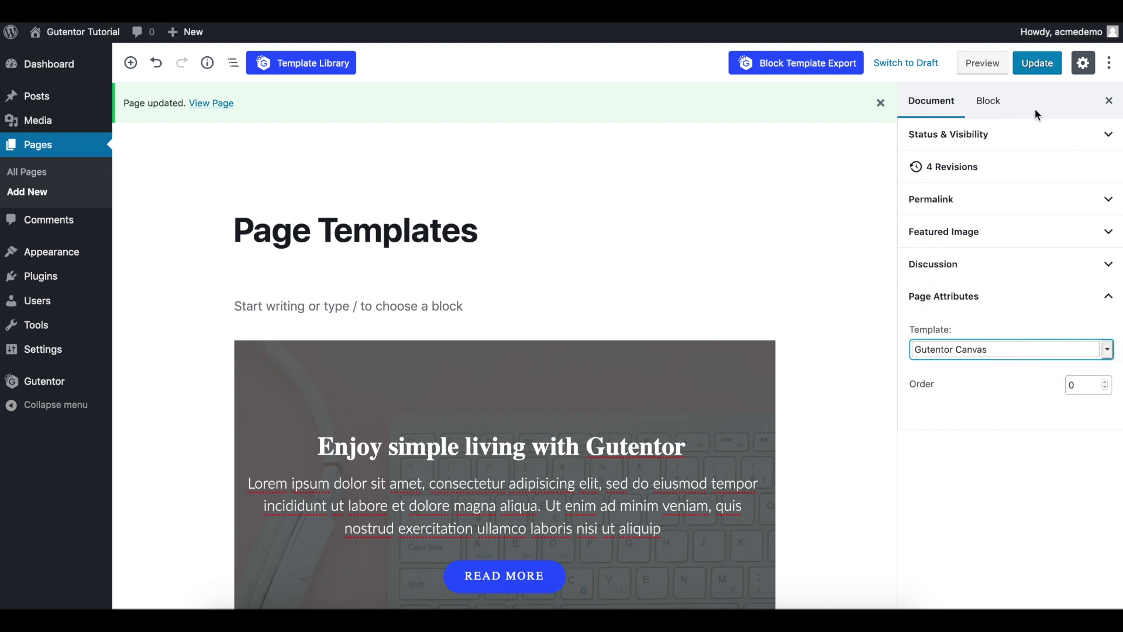
click(1038, 64)
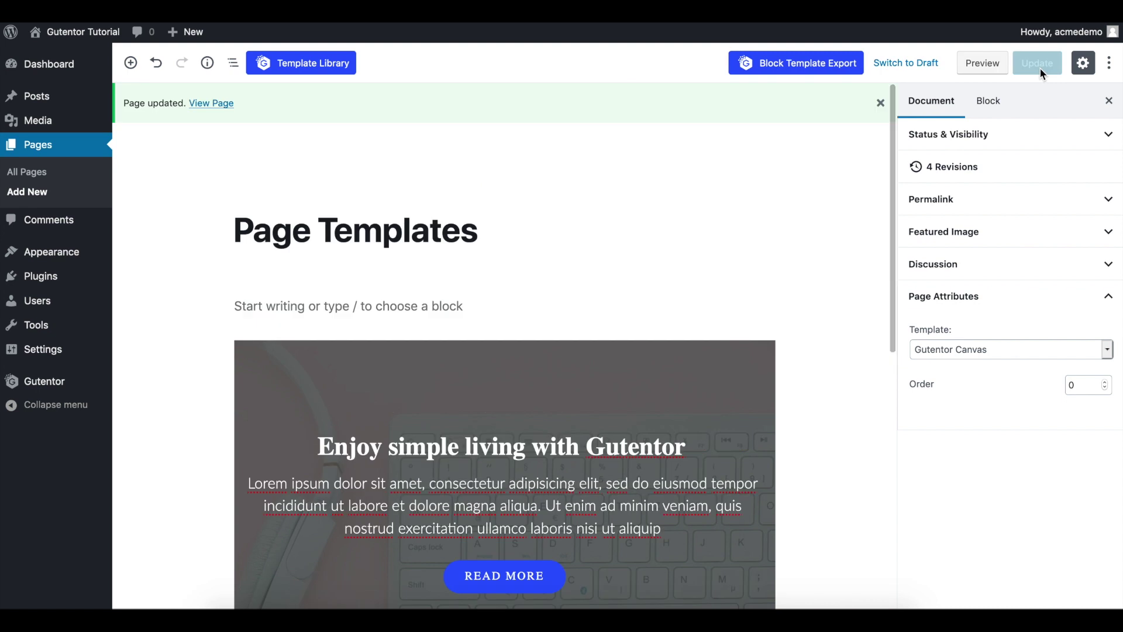
right_click(216, 105)
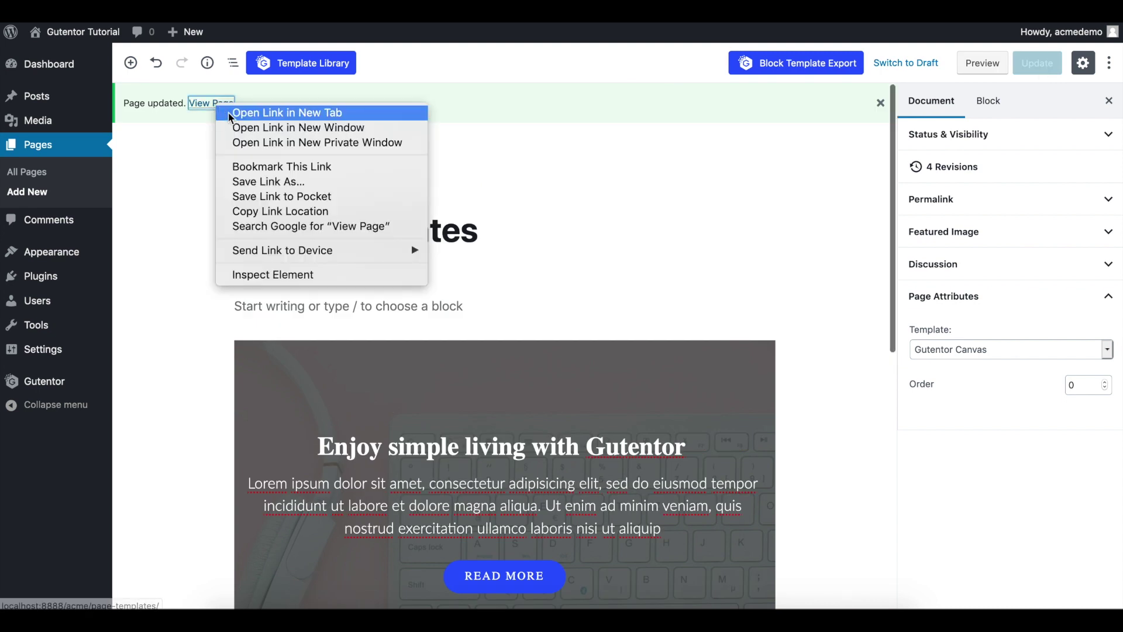
click(263, 113)
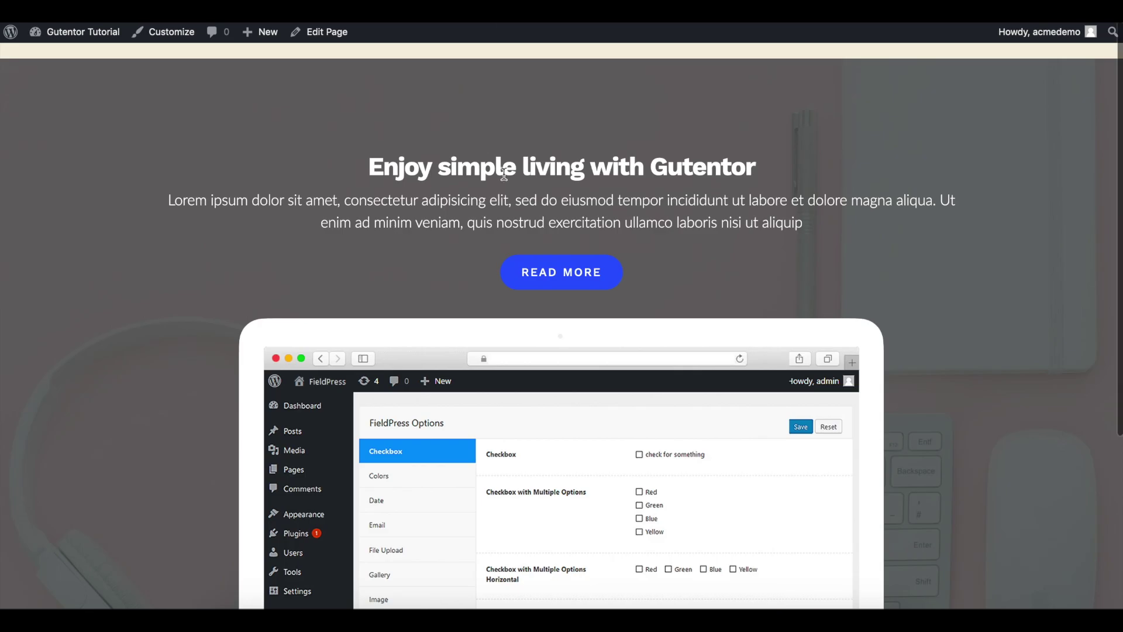
scroll(503, 173, down, 3)
scroll(508, 129, up, 3)
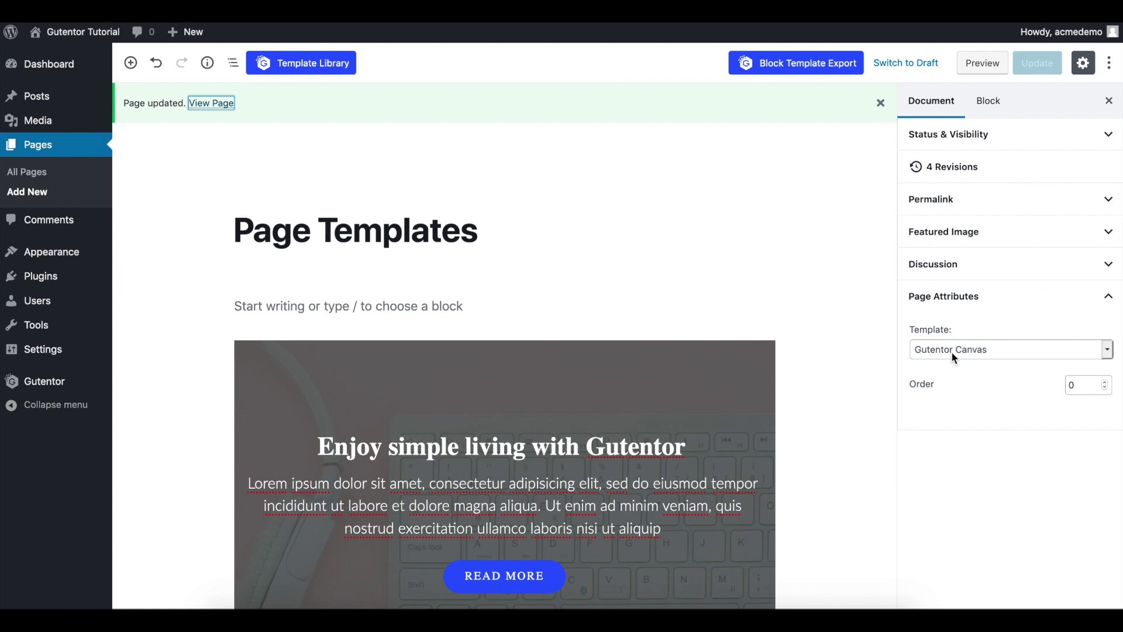
click(951, 351)
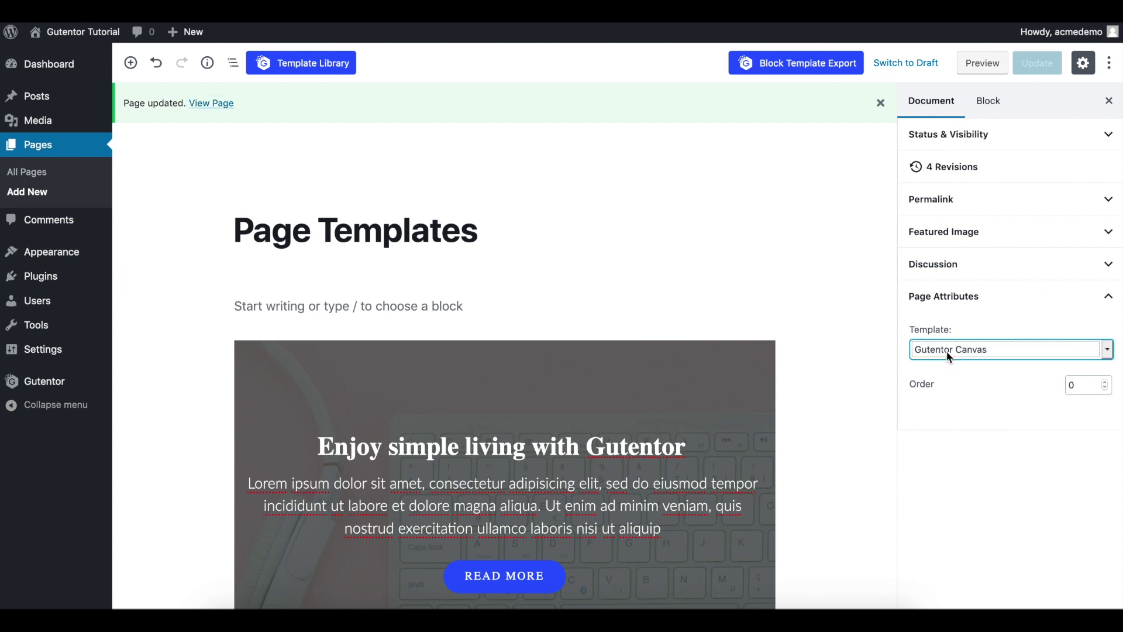
click(949, 355)
click(960, 348)
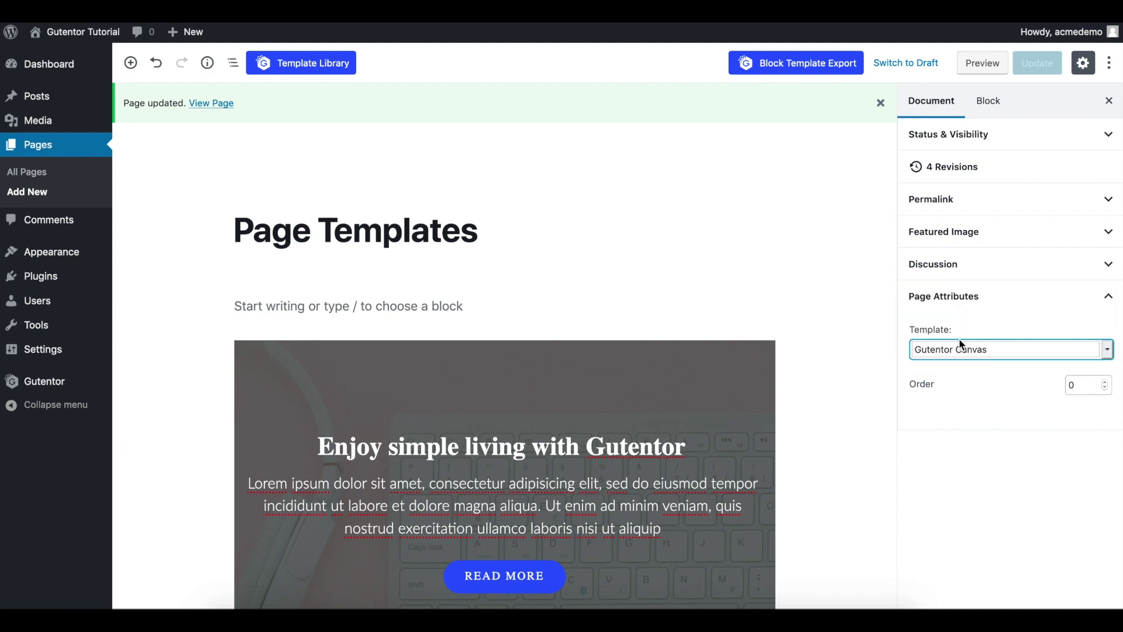